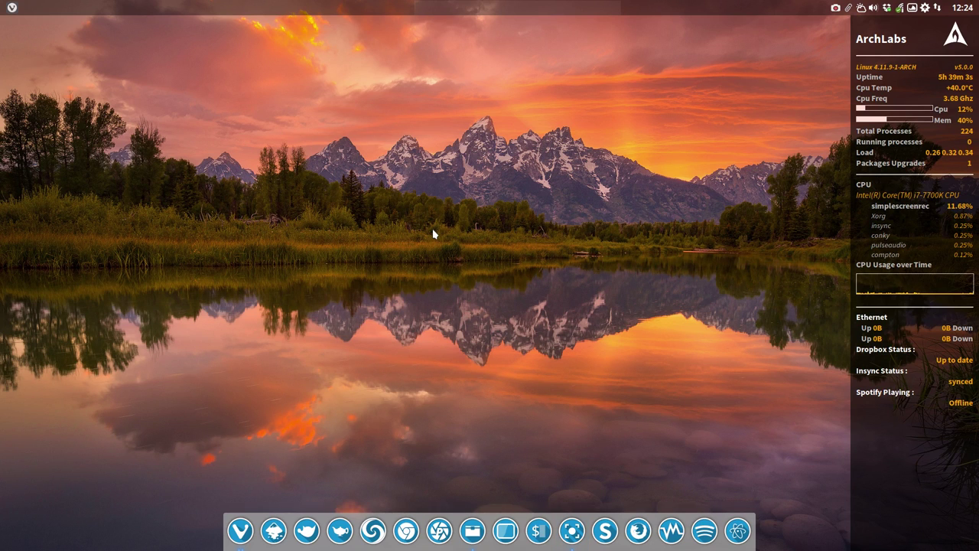
Briefly open and close a terminal, then launch Thunar on the home folder at the upper left
key("super+t")
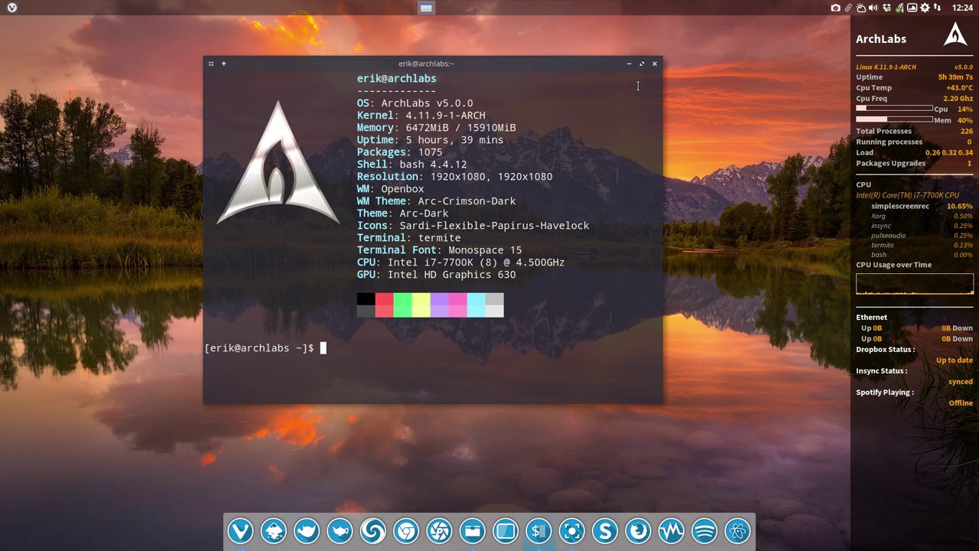
left_click(654, 64)
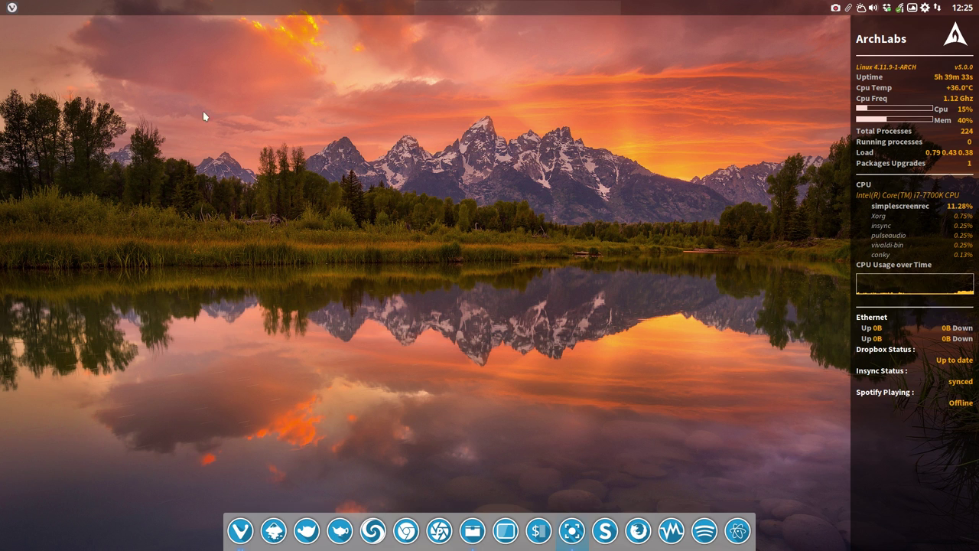
right_click(411, 257)
left_click(446, 161)
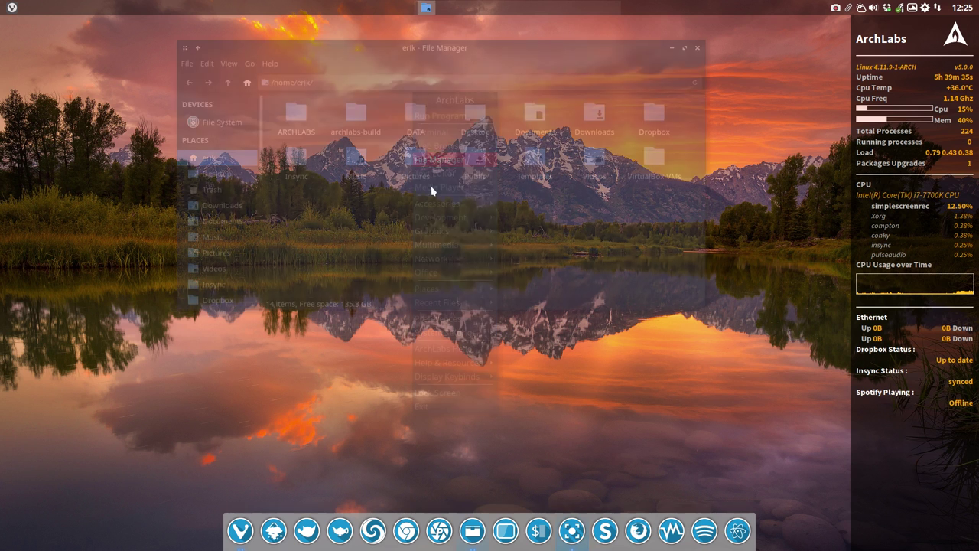
left_click_drag(424, 59, 270, 87)
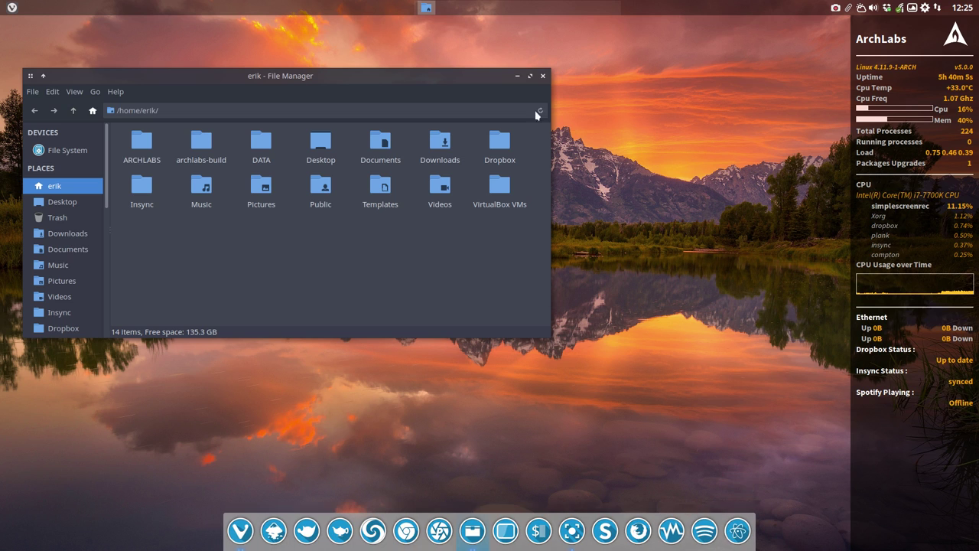
right_click(639, 4)
mouse_move(673, 228)
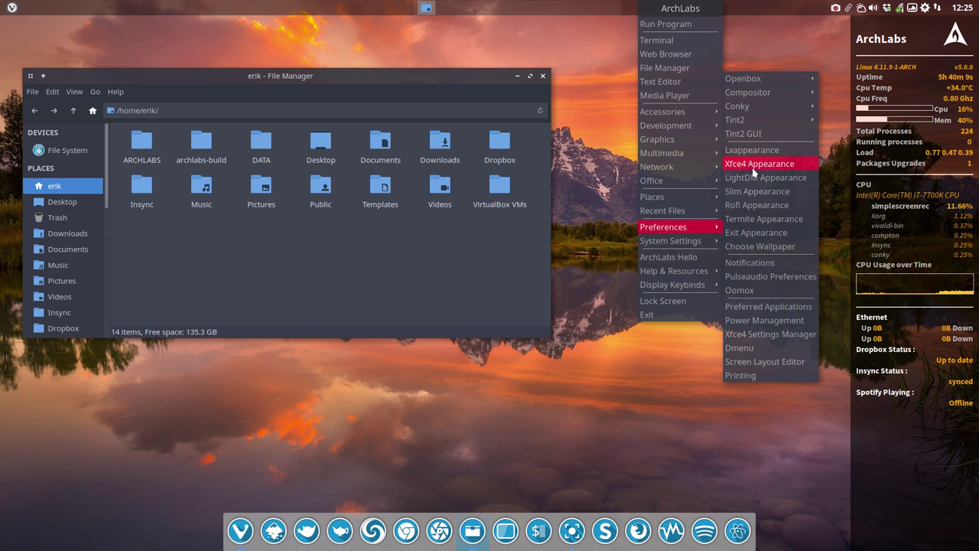
Open Xfce4 Appearance and apply the Sardi Flexible Arc icon theme
left_click(755, 164)
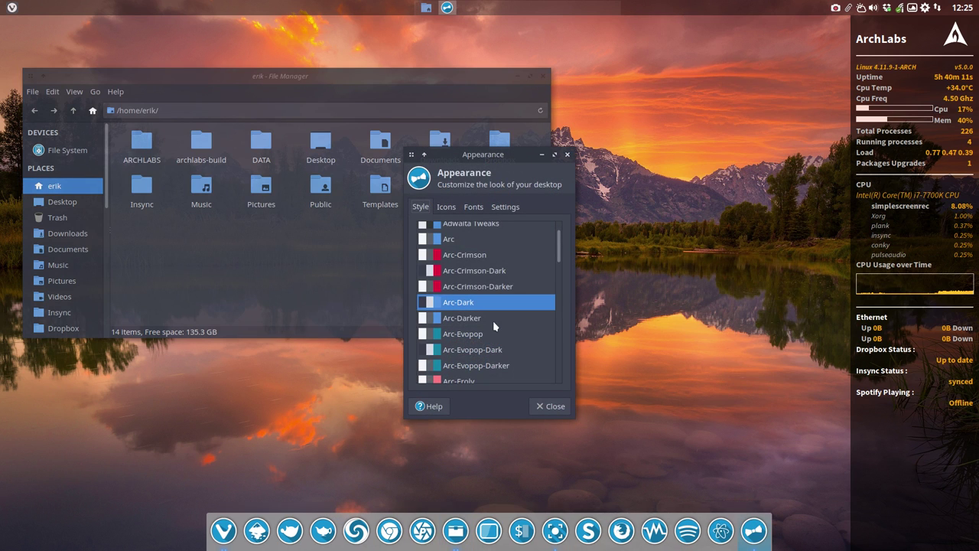
left_click(447, 207)
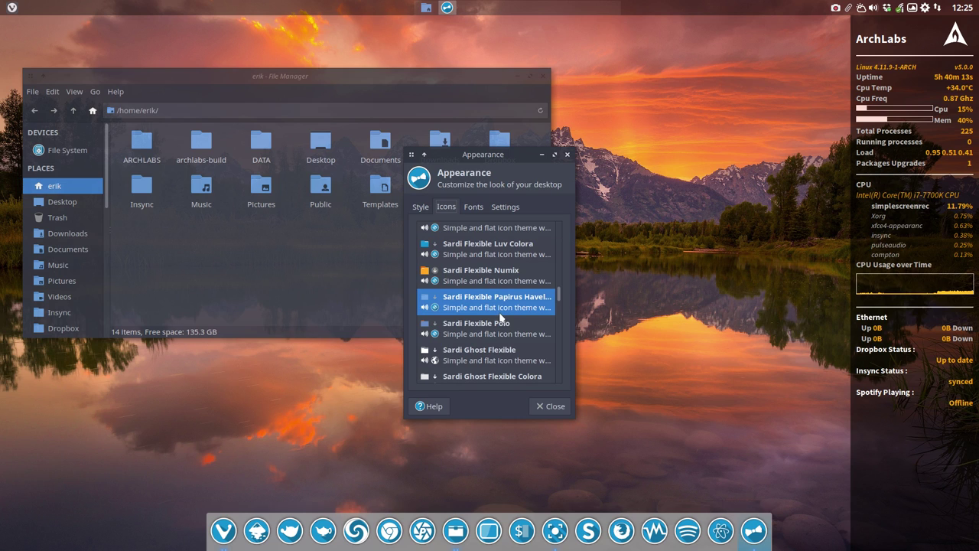
scroll(501, 316, "up", 2)
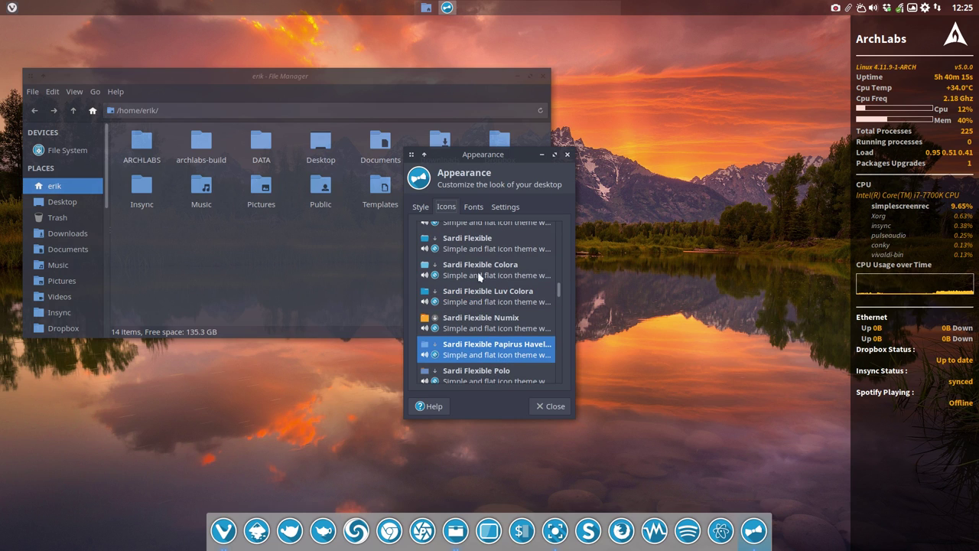
scroll(498, 301, "up", 1)
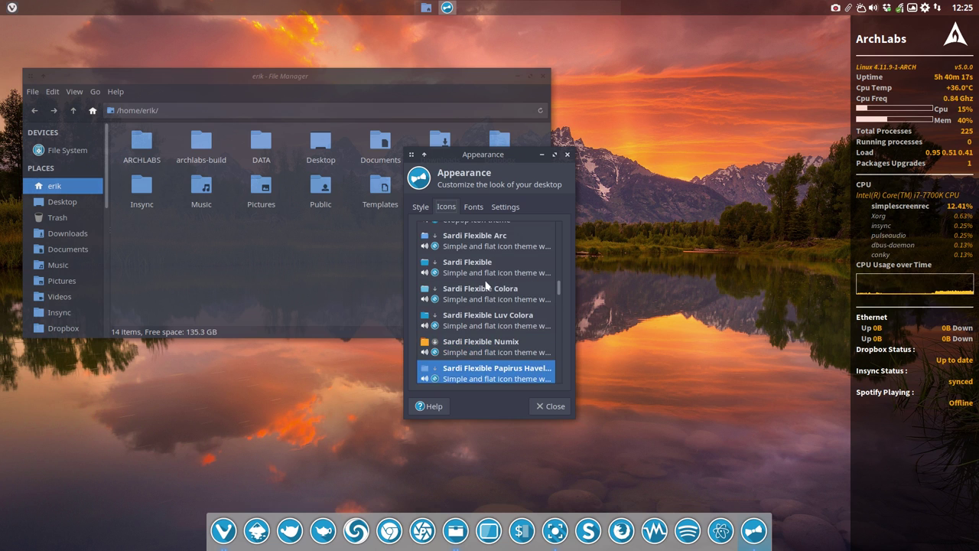
left_click(468, 242)
scroll(510, 247, "up", 1)
Arrange the Appearance window on the right beside the Thunar window
left_click(541, 143)
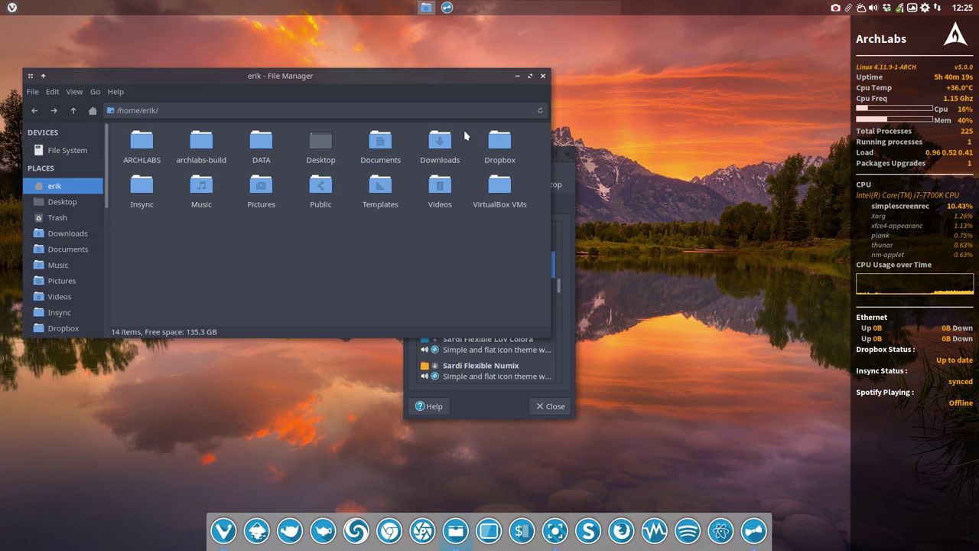
left_click(559, 176)
left_click_drag(498, 160, 727, 108)
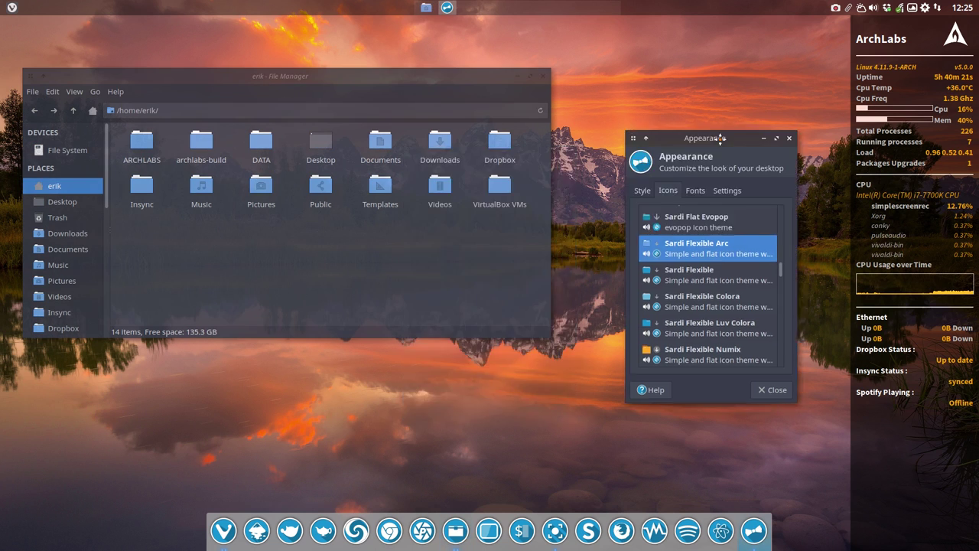
left_click_drag(390, 87, 426, 137)
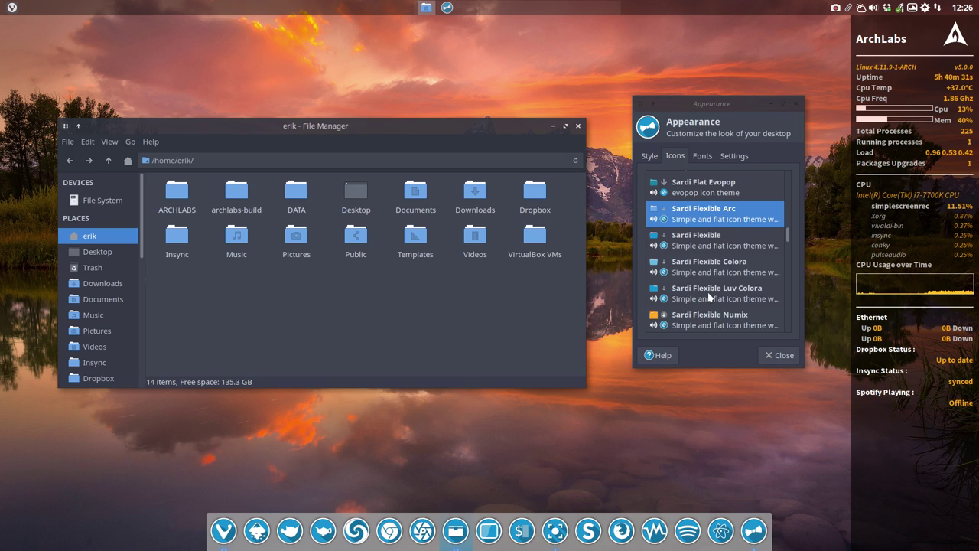
Preview the Sardi Flexible Numix, Papirus Havelock and Polo themes, ending on Numix
scroll(710, 298, "down", 1)
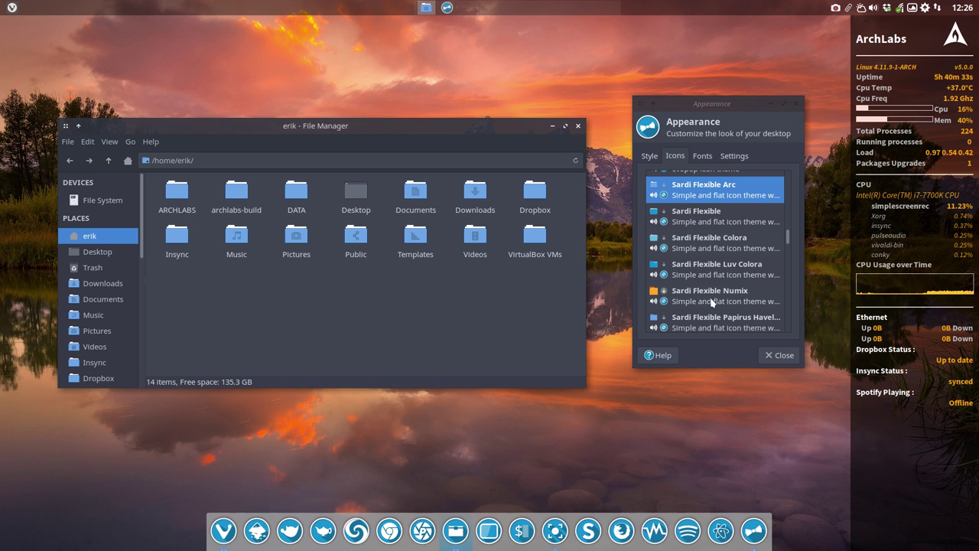
left_click(710, 300)
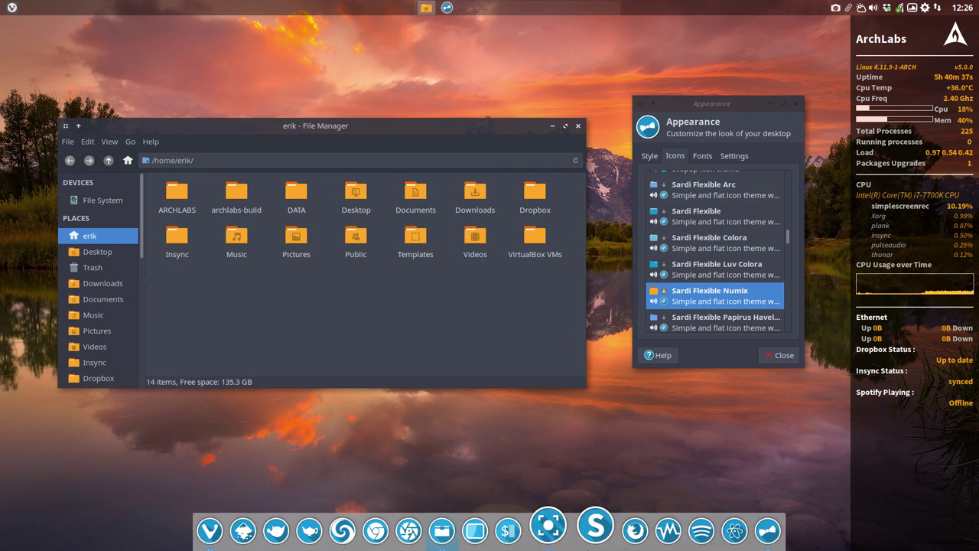
scroll(696, 264, "down", 1)
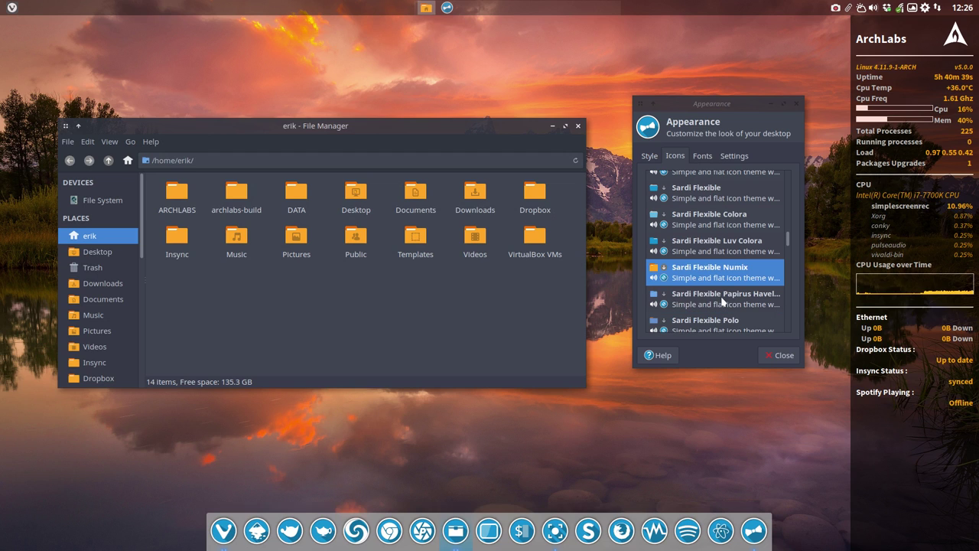
left_click(695, 302)
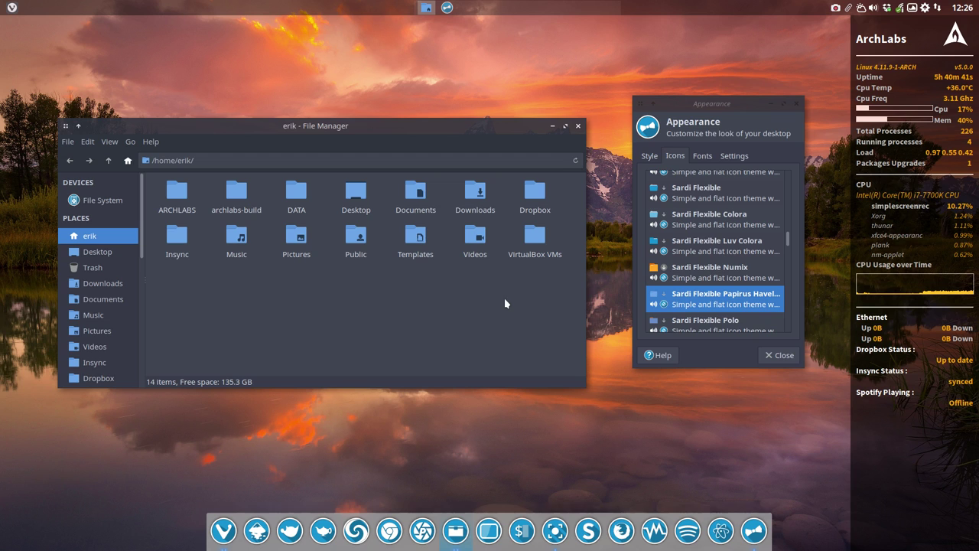
left_click(715, 326)
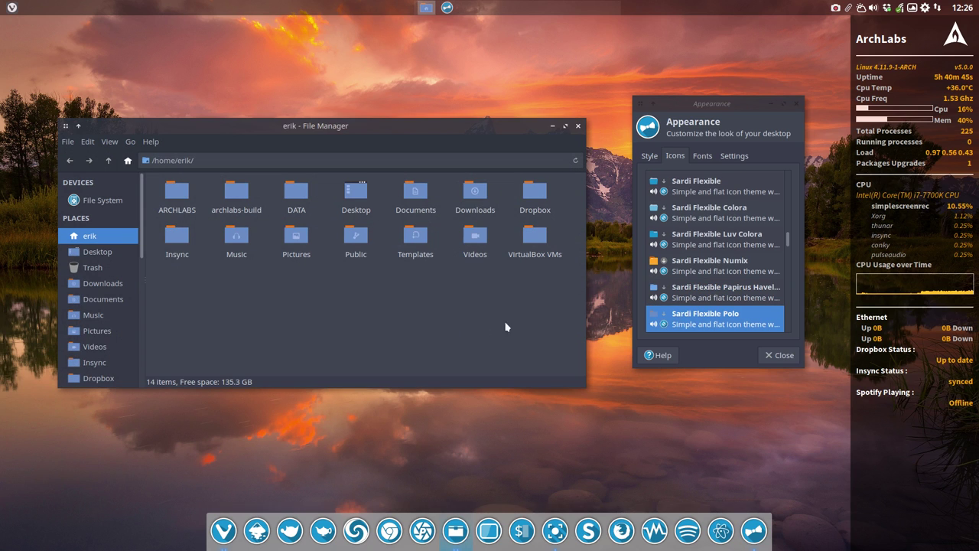
scroll(707, 321, "down", 1)
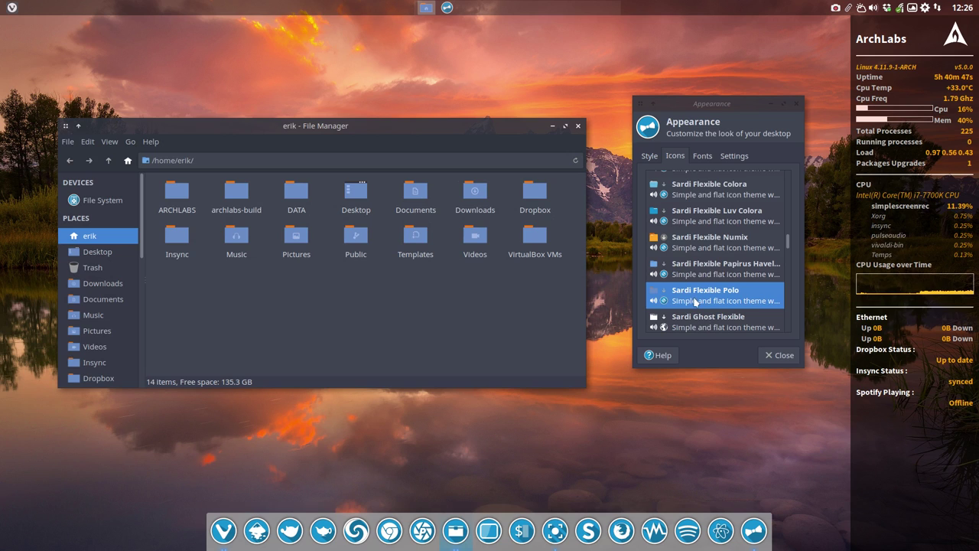
left_click(688, 242)
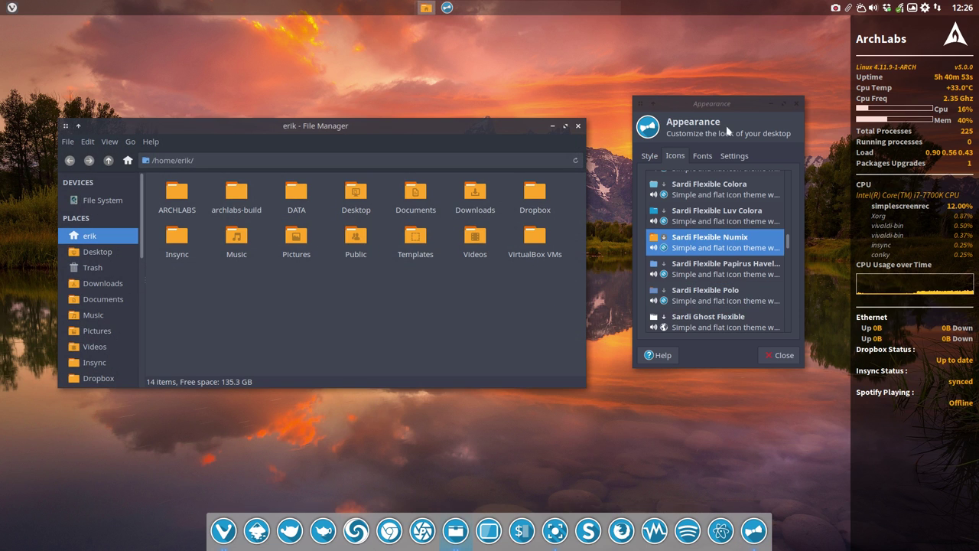
Nudge the file manager up, then launch Meld from the dock and close it
left_click_drag(373, 130, 379, 105)
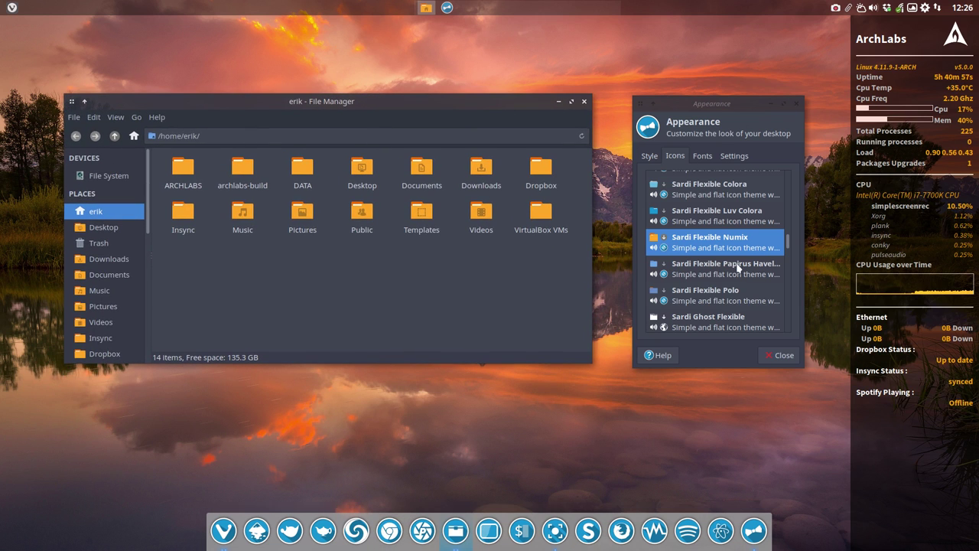
scroll(686, 269, "up", 2)
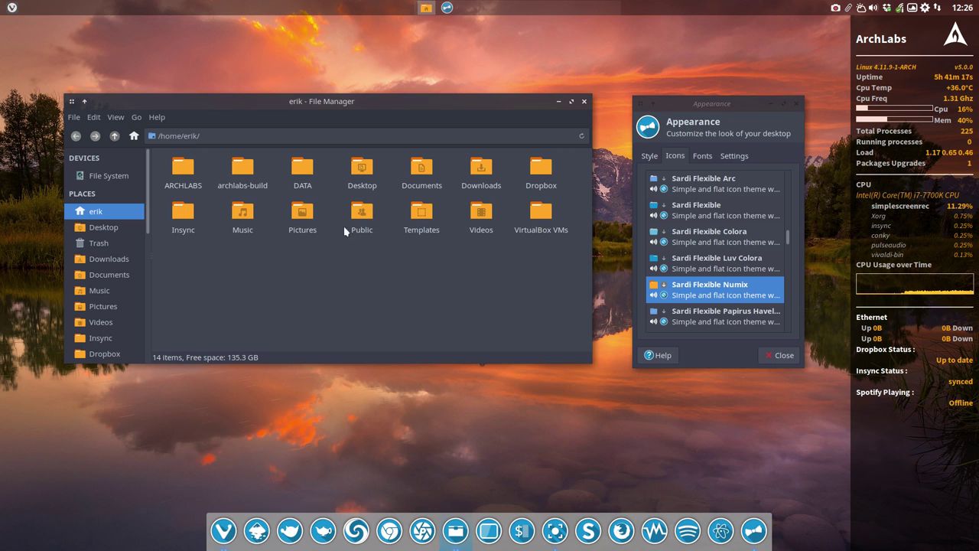
left_click(357, 526)
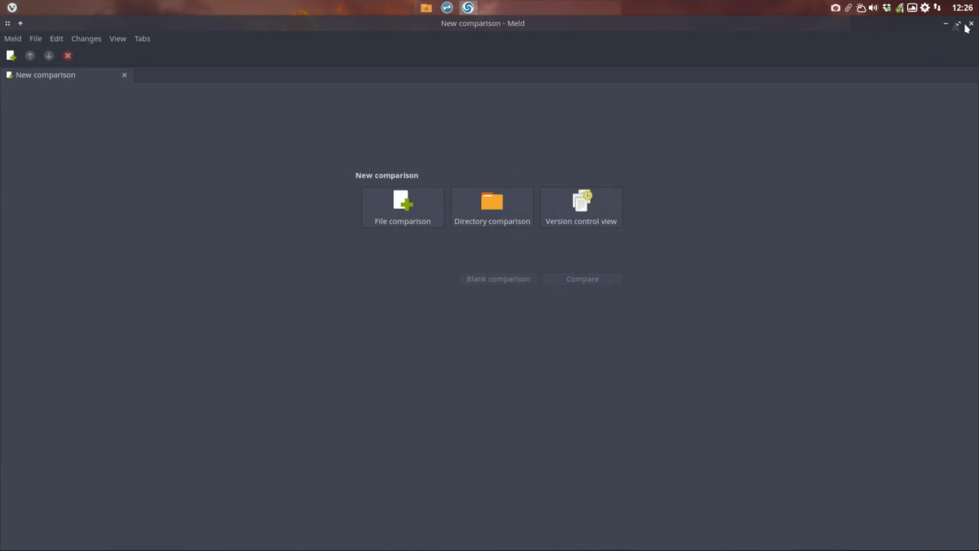
left_click(969, 25)
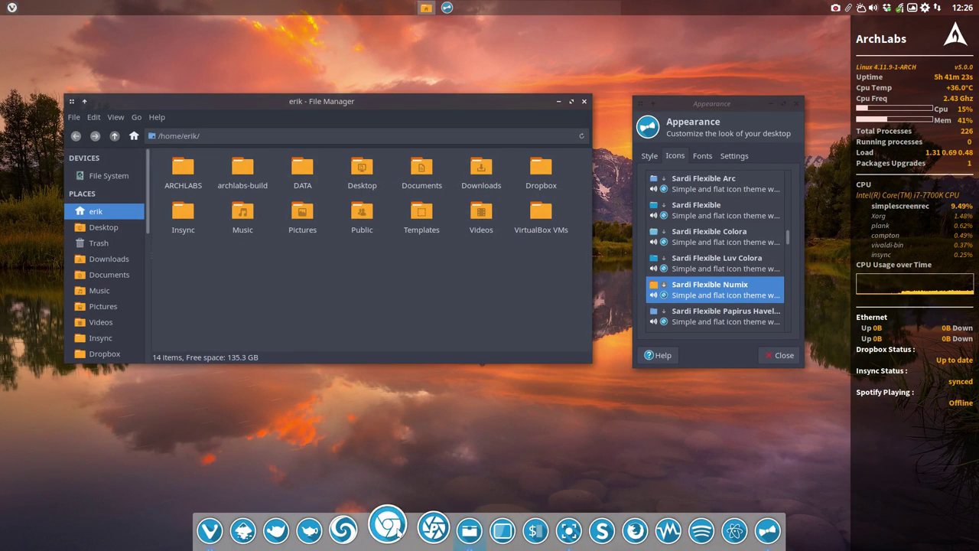
In Chromium, search for "github erik dubois" and open the erikdubois GitHub profile
left_click(387, 527)
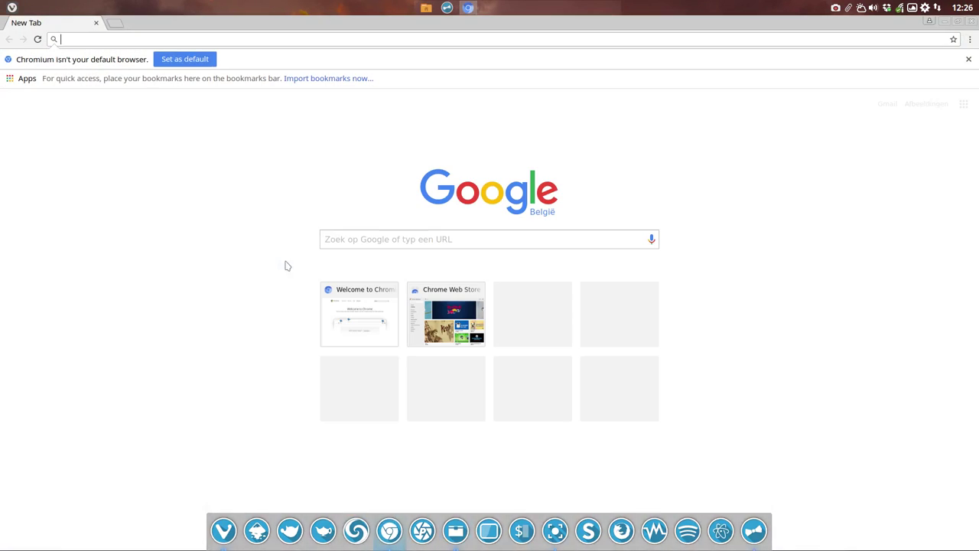
type("g")
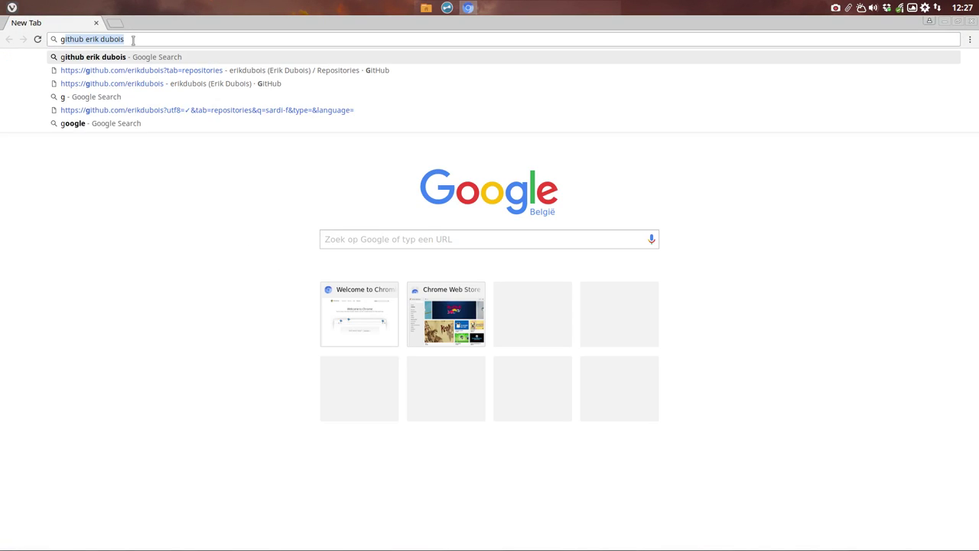
type("ithub")
key("Return")
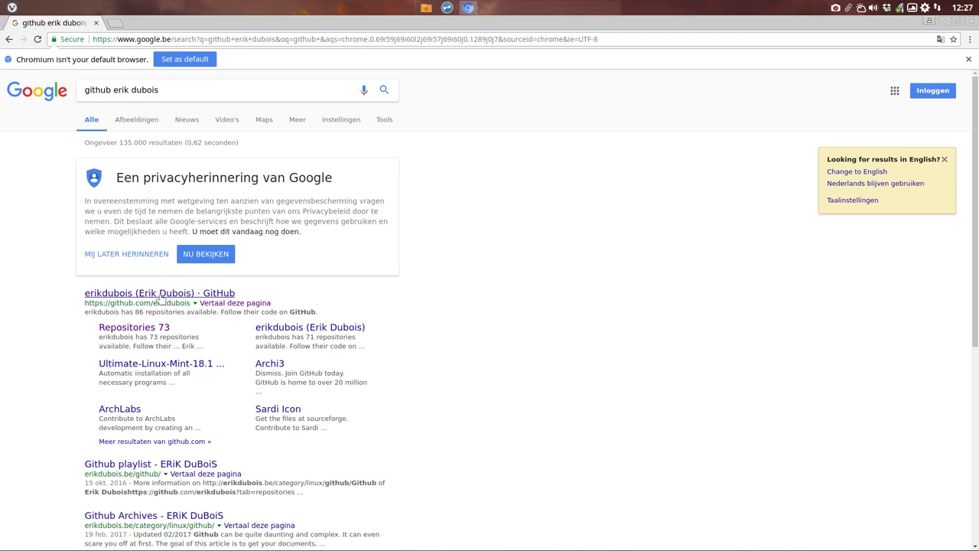
left_click(218, 295)
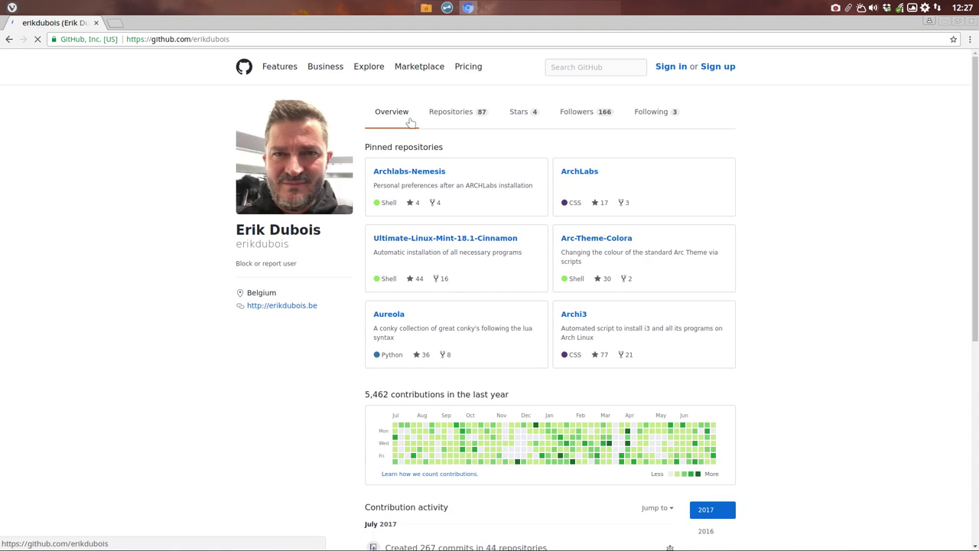
Open the Sardi-Flexible-Mixing repository and download it as a ZIP
left_click(450, 113)
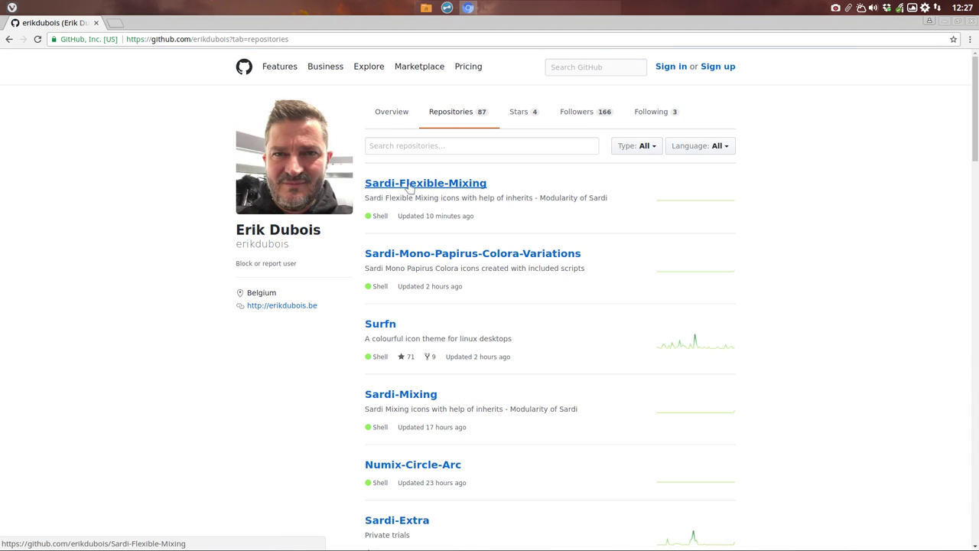
left_click(462, 185)
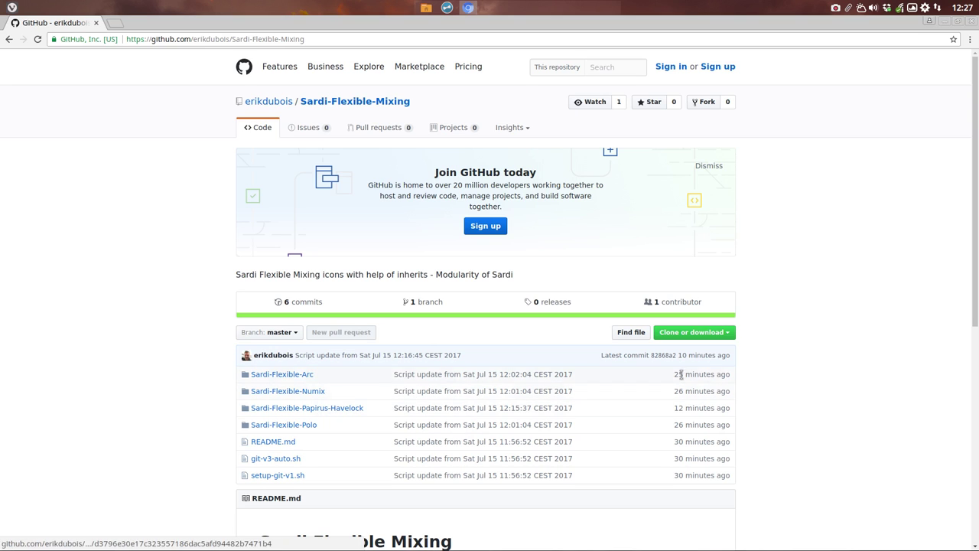
left_click(724, 337)
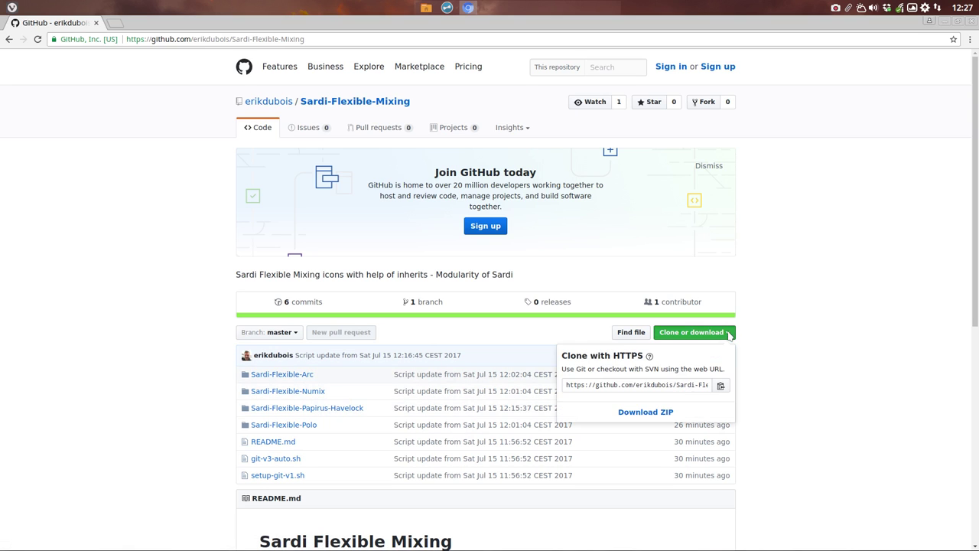
left_click(667, 412)
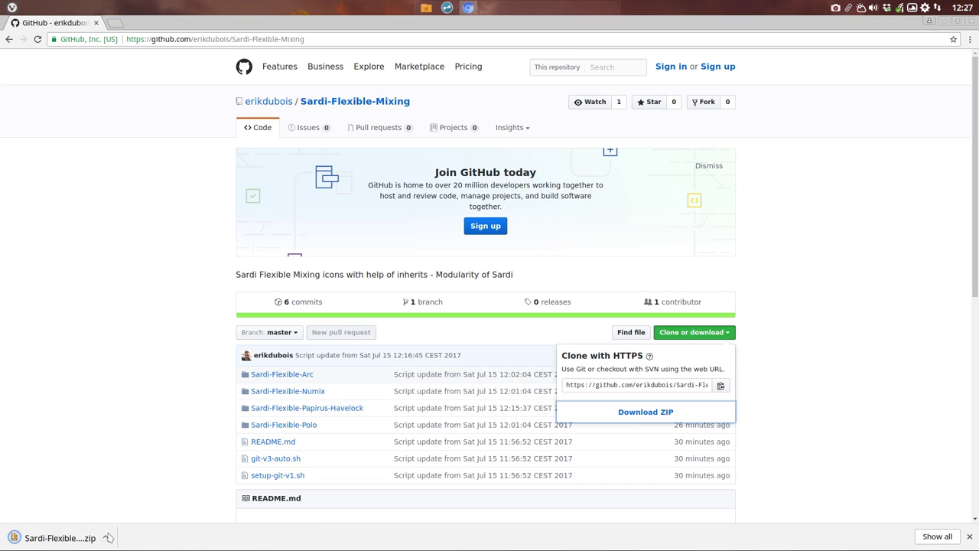
left_click(107, 538)
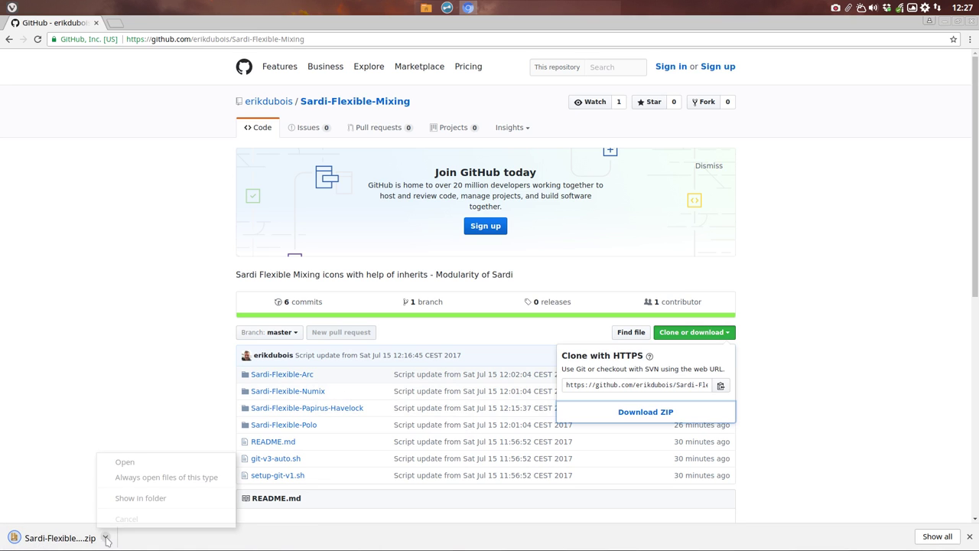
Delete the old Sardi-Mono-Mixing-master folder and extract Sardi-Flexible-Mixing-master.zip in Downloads
left_click(140, 498)
left_click_drag(342, 290, 465, 133)
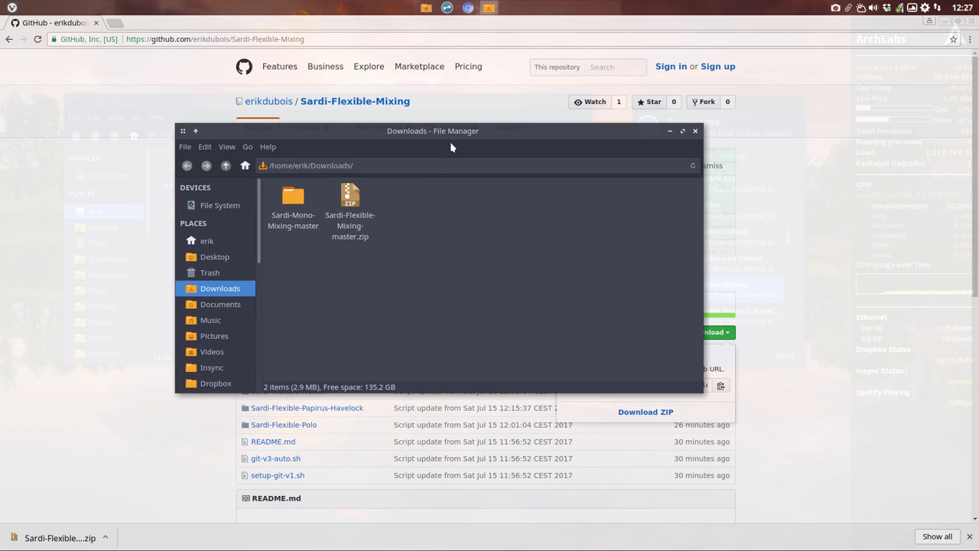
left_click(292, 200)
key("Delete")
left_click(290, 206)
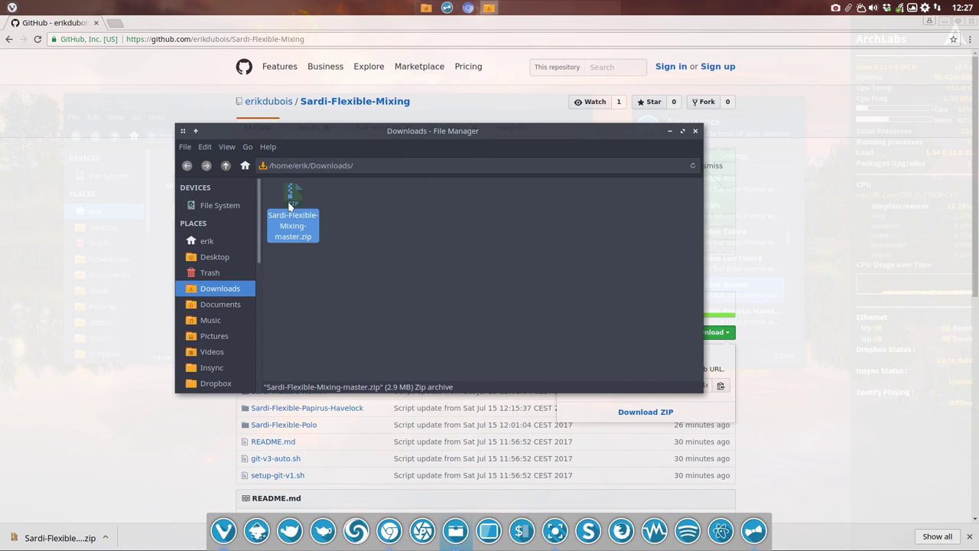
right_click(289, 206)
left_click(417, 377)
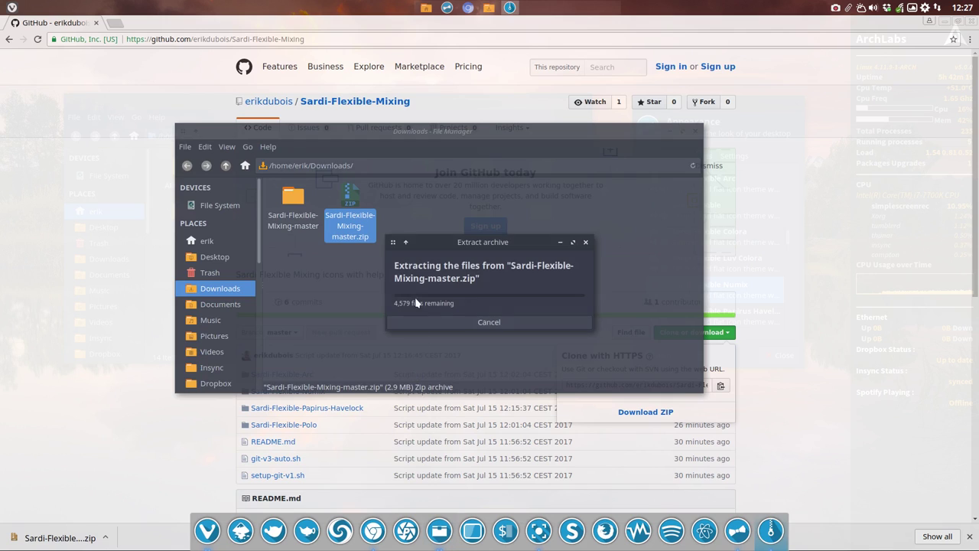
Delete the two scripts and README from the extracted Sardi-Flexible-Mixing-master folder
left_click(293, 201)
double_click(293, 201)
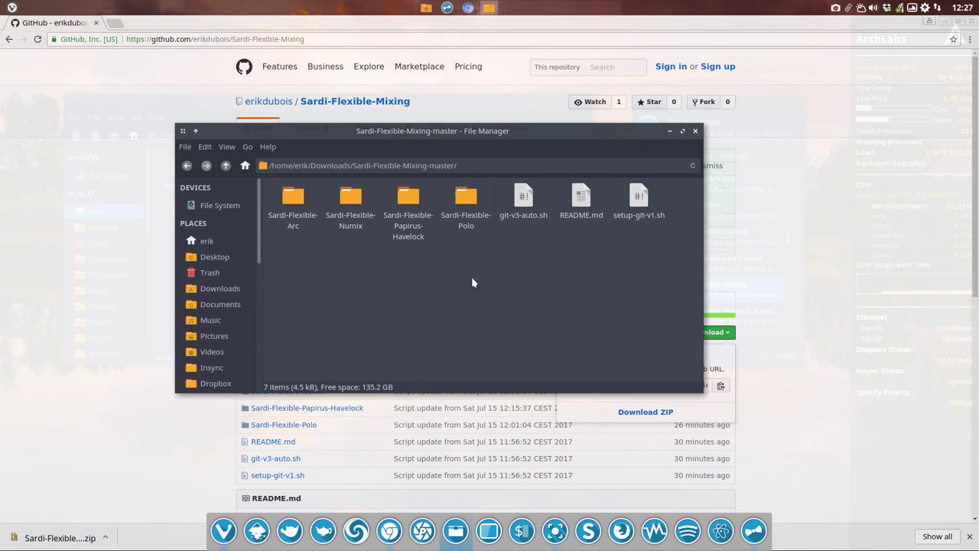
left_click_drag(520, 236, 695, 200)
key("Delete")
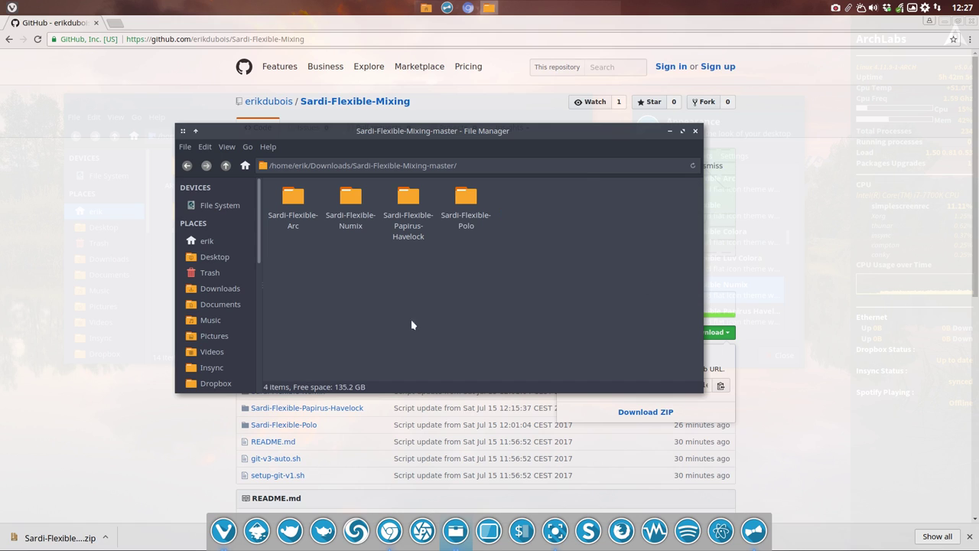
Paste the four Sardi-Flexible icon folders into the hidden ~/.icons folder
left_click_drag(274, 271, 554, 178)
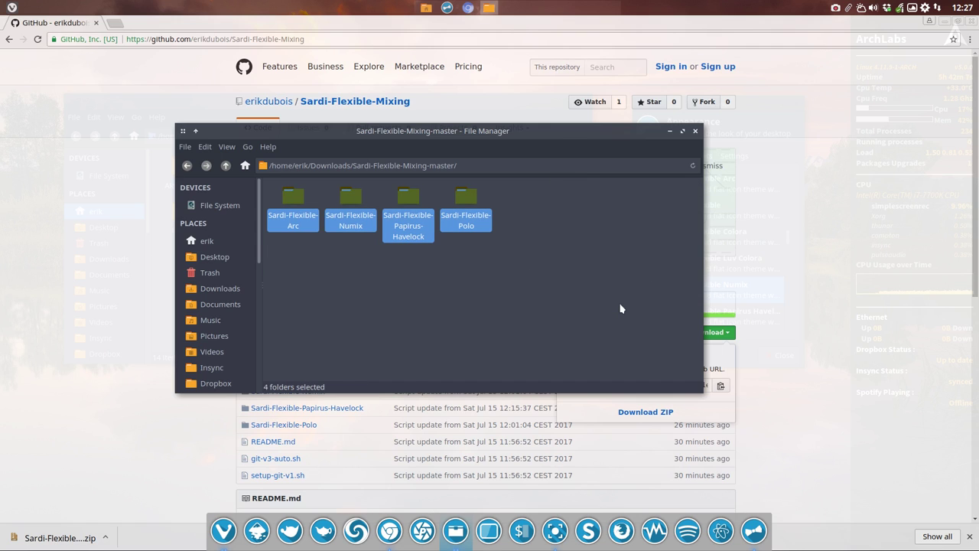
scroll(241, 329, "down", 5)
scroll(241, 329, "down", 3)
scroll(230, 306, "down", 3)
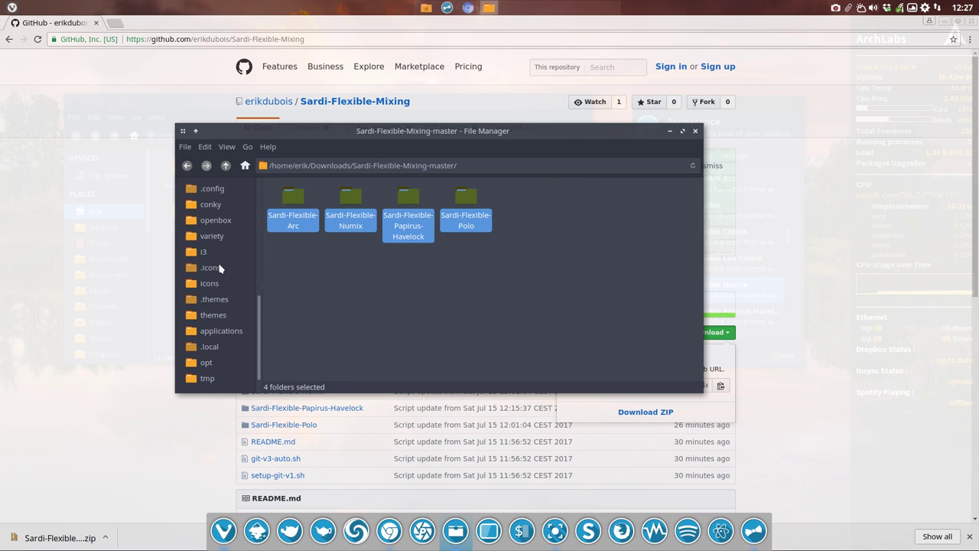
left_click(218, 268)
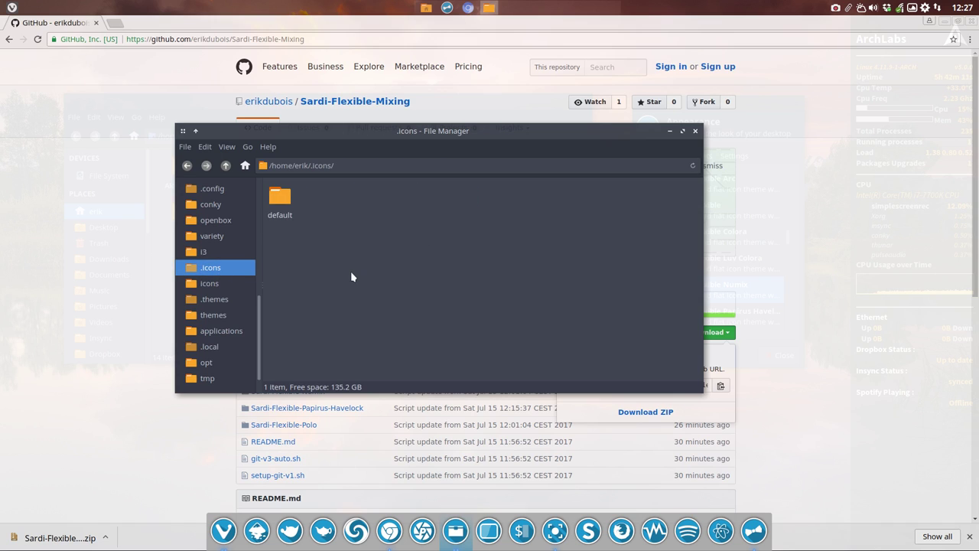
key("ctrl+v")
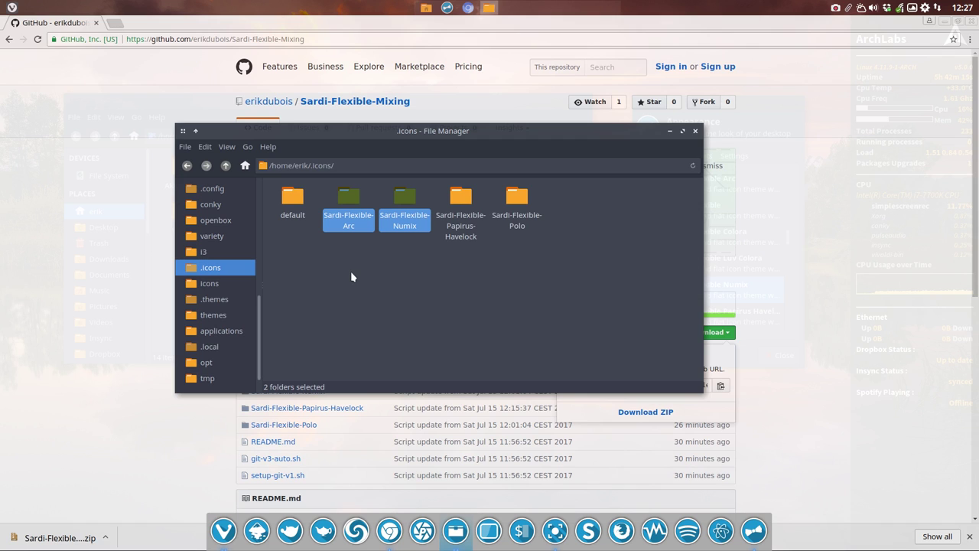
left_click_drag(332, 276, 589, 189)
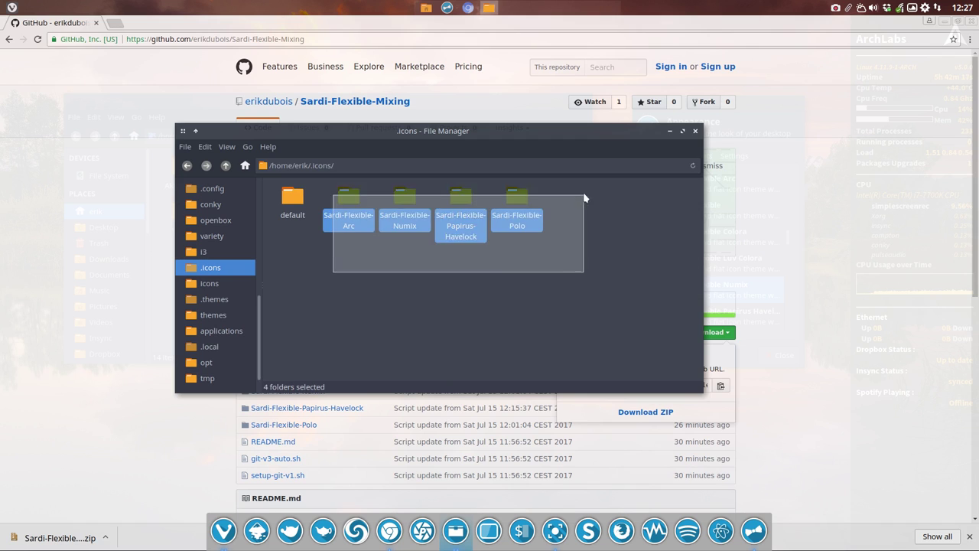